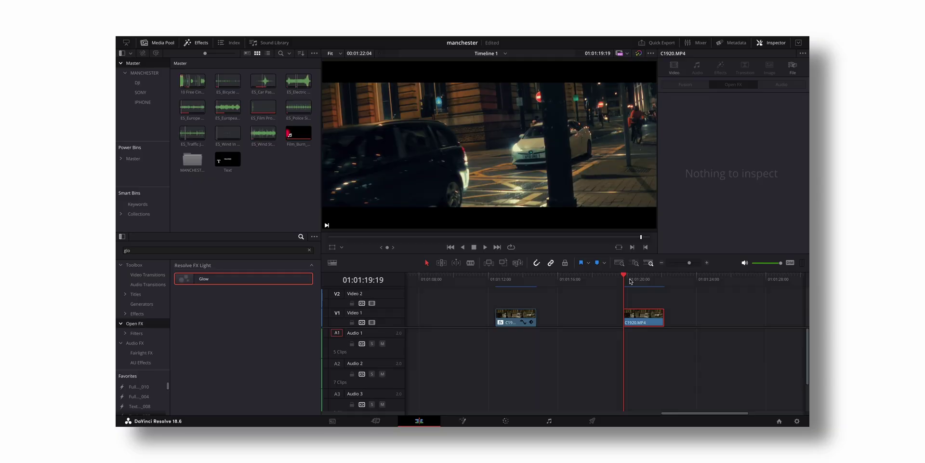
Search the effects for 'glo' and apply Resolve FX Glow to the C1920.MP4 clip on V1
drag(624, 277, 644, 278)
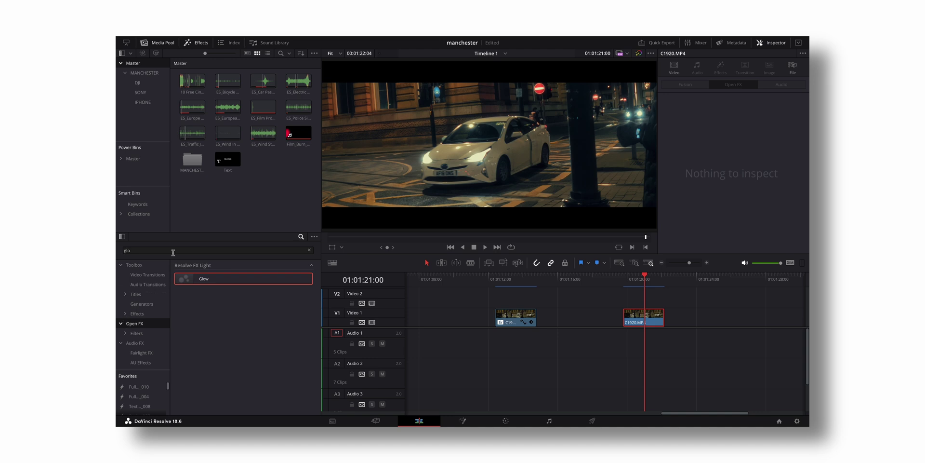
click(198, 45)
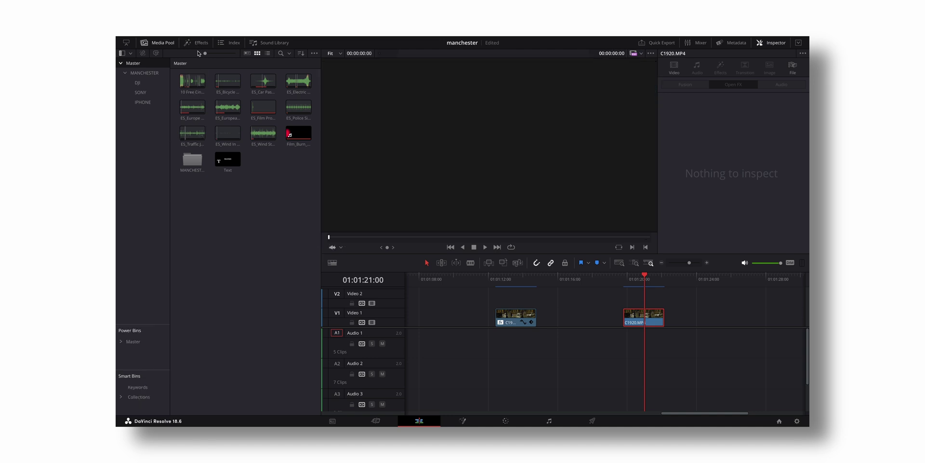
click(197, 45)
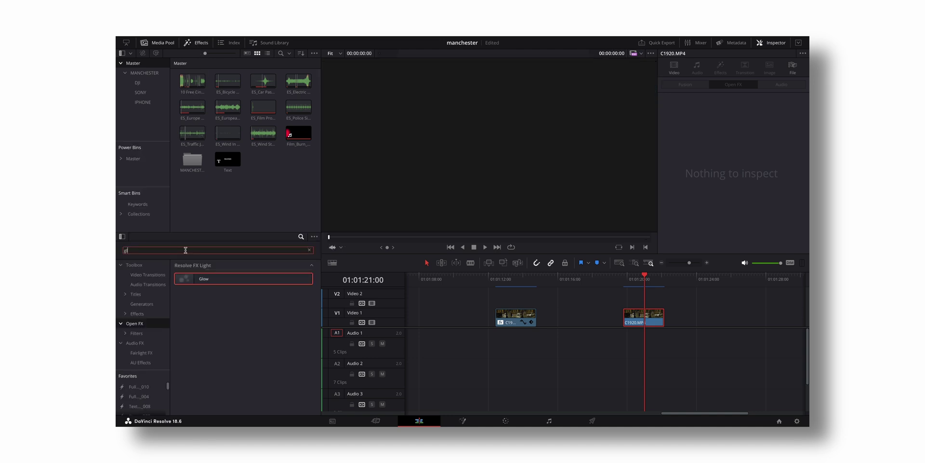
click(185, 250)
text(glow)
drag(197, 281, 644, 318)
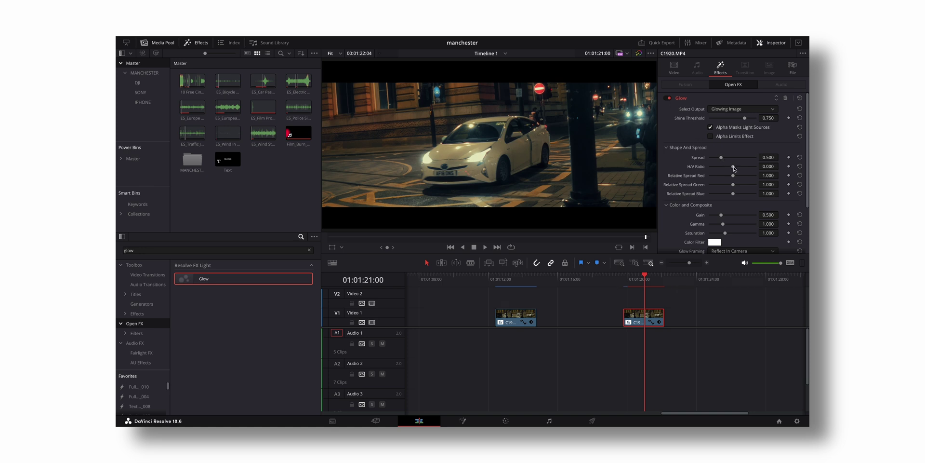
Set Glow H/V Ratio to 1.000, Spread to 1.070, a blue colour filter and Gain 1.705
mouse_move(754, 168)
mouse_down()
mouse_move(778, 170)
mouse_move(758, 167)
mouse_up()
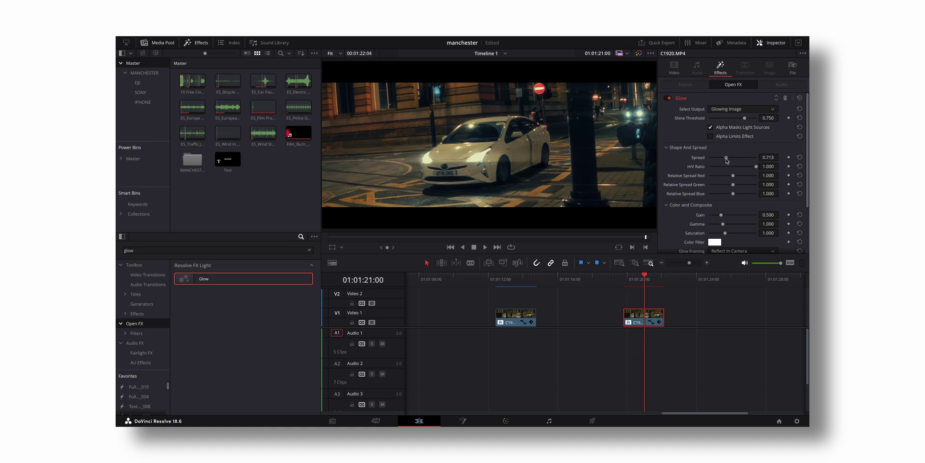
drag(726, 158, 735, 158)
scroll(728, 193, down, 2)
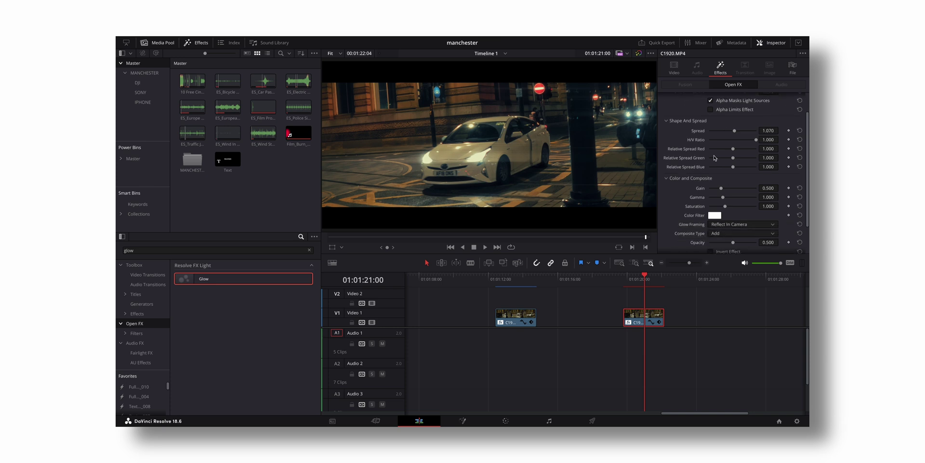
click(715, 216)
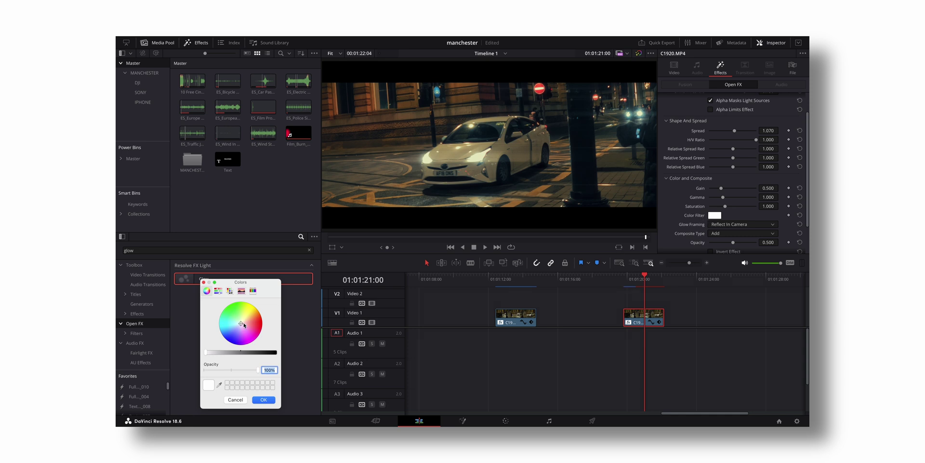
drag(241, 326, 228, 337)
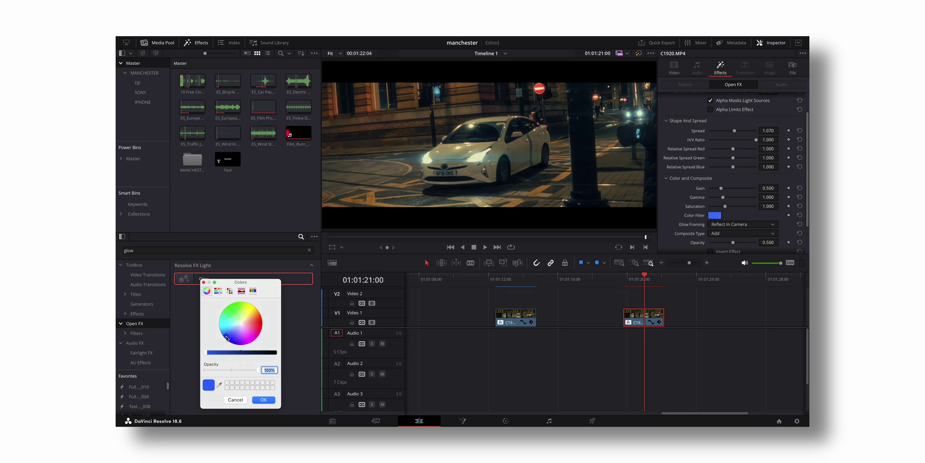
click(266, 401)
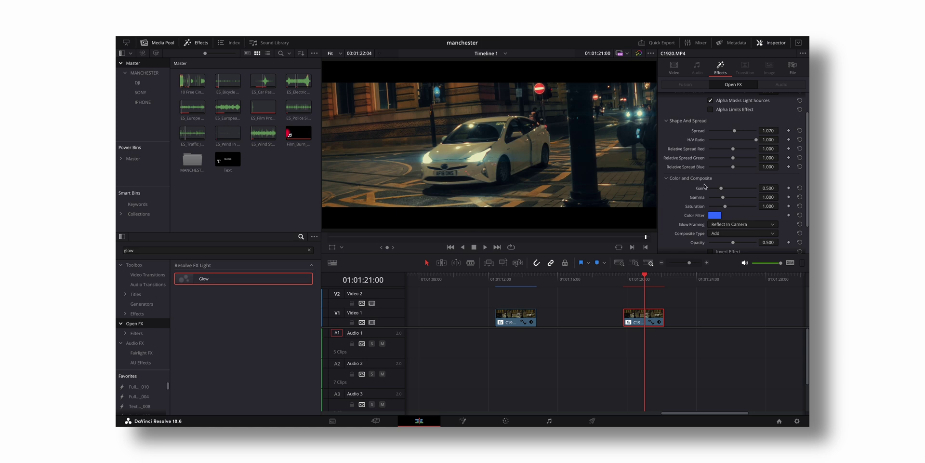
drag(729, 190, 749, 189)
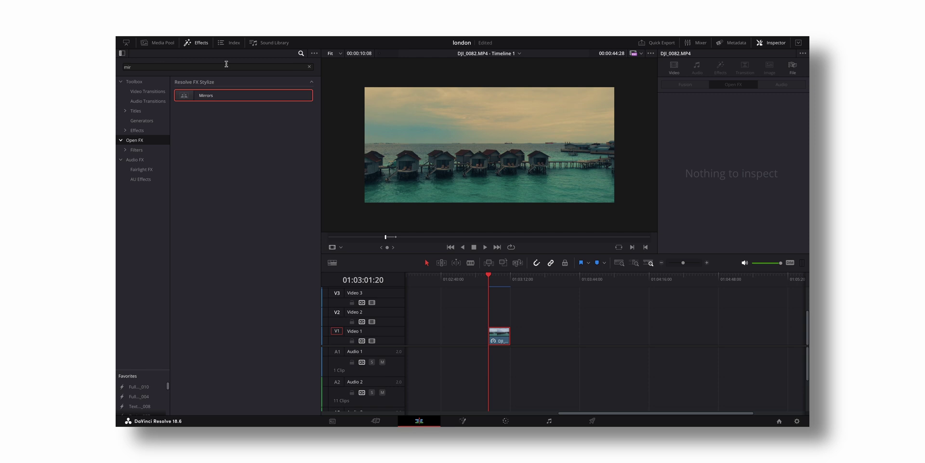
Apply Mirrors to DJI_0082.MP4 with Angle -90 and Position Y 0.559, then preview it
click(309, 68)
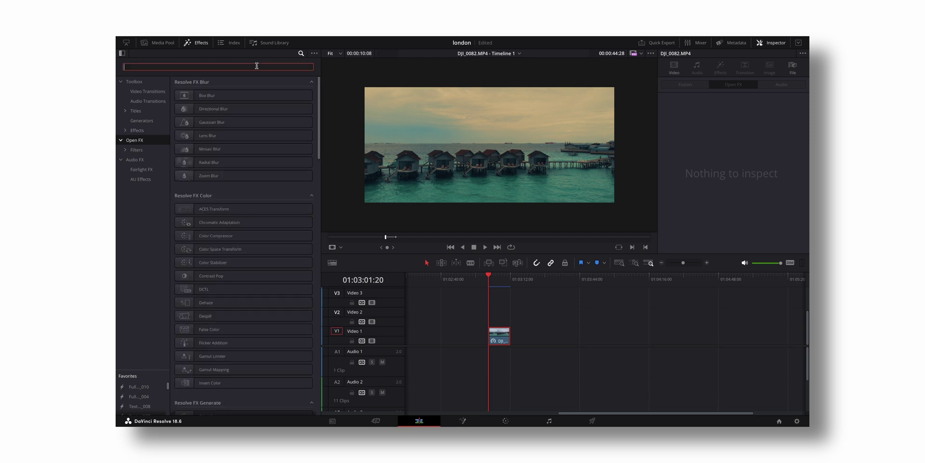
text(mirro)
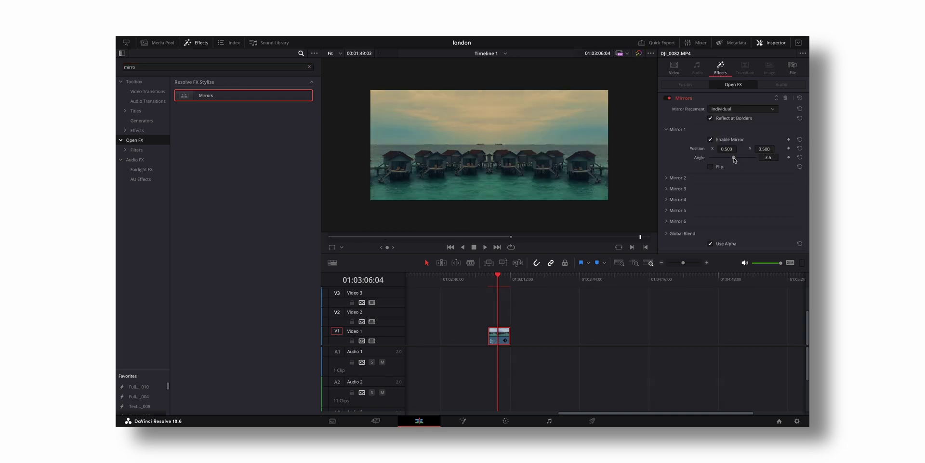
drag(734, 160, 709, 163)
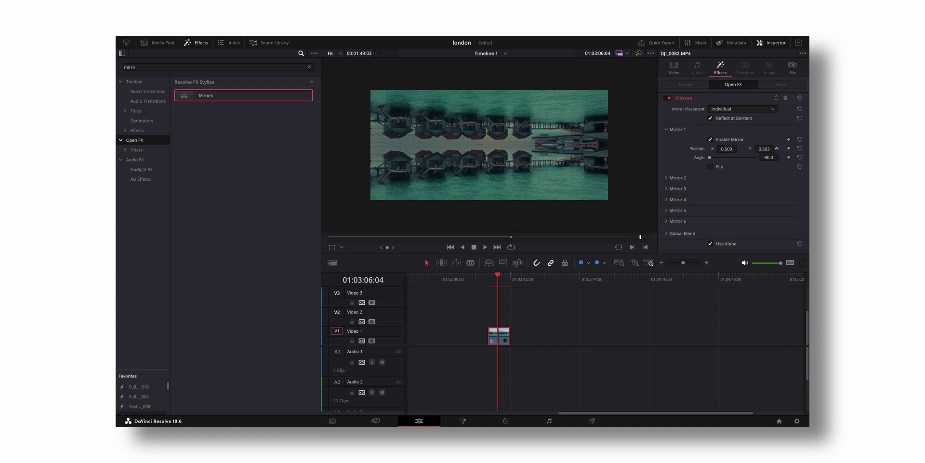
drag(776, 149, 776, 148)
click(489, 279)
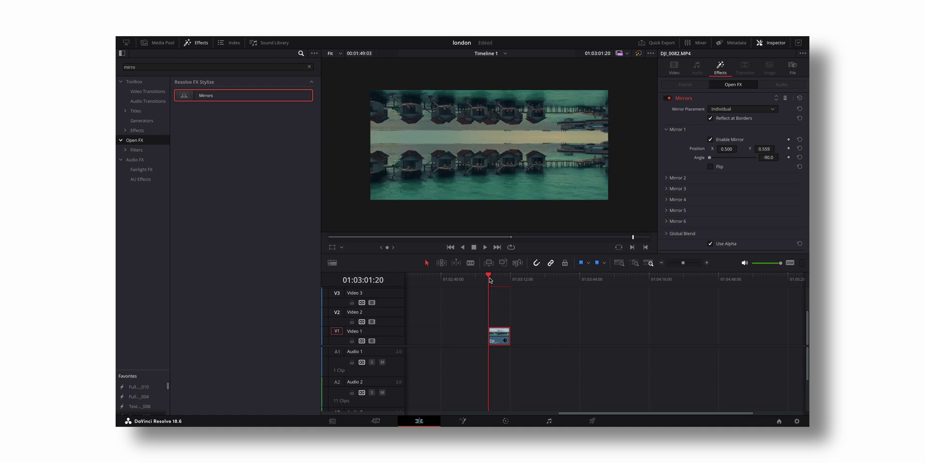
drag(490, 280, 490, 279)
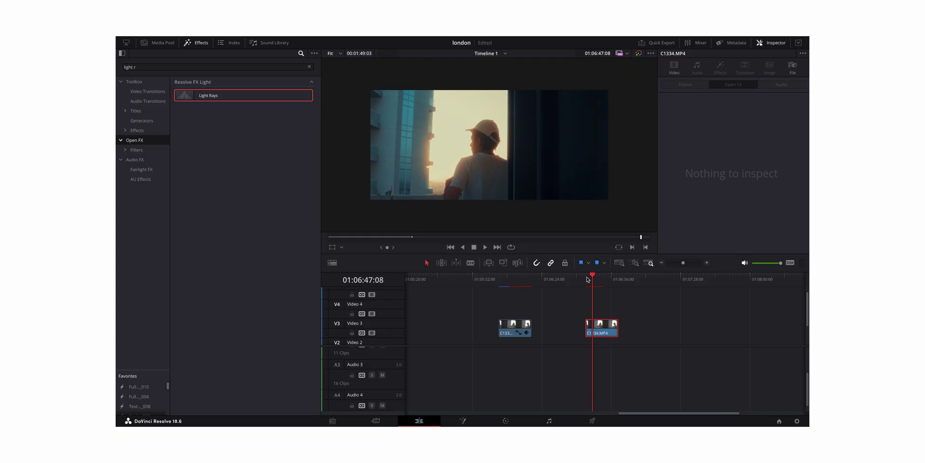
Search for 'ligh' and apply Light Rays to the C1334.MP4 clip on V3
key(Up)
click(153, 68)
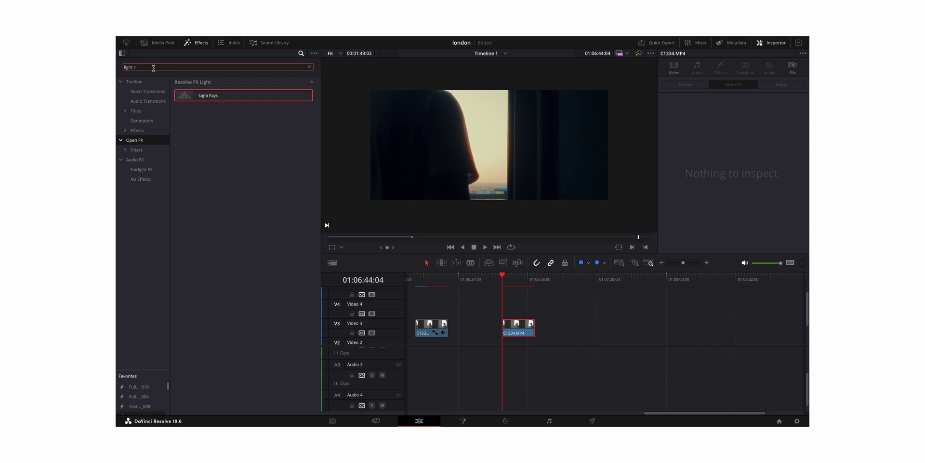
key(BackSpace)
key(BackSpace)
key(BackSpace)
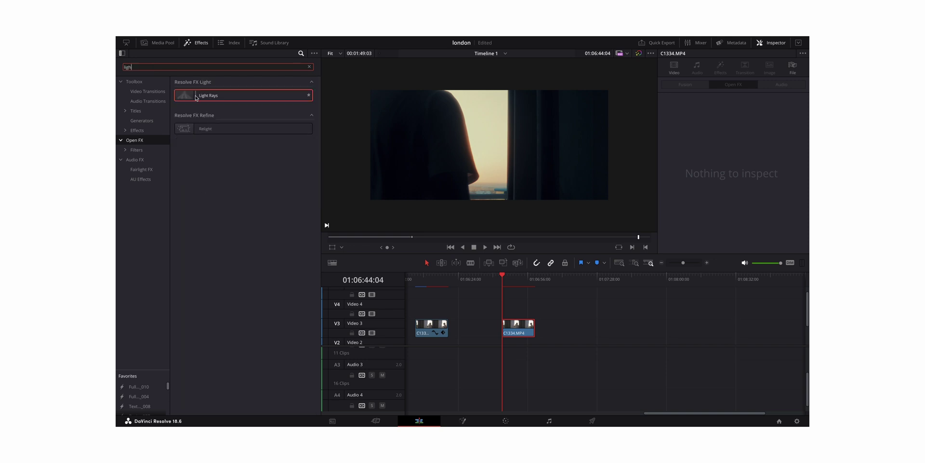
drag(196, 98, 513, 335)
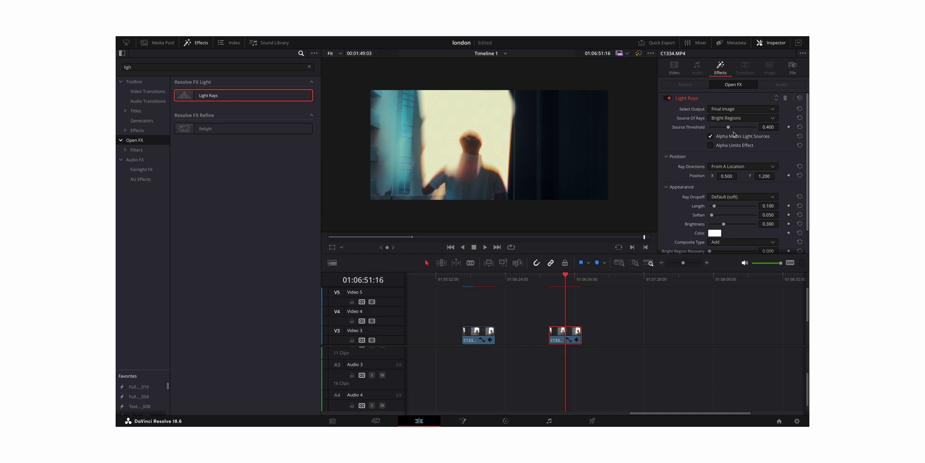
Lower the threshold and set rays At An Angle 46.1, length 1.000, brightness 0.078, pale yellow
drag(726, 129, 723, 130)
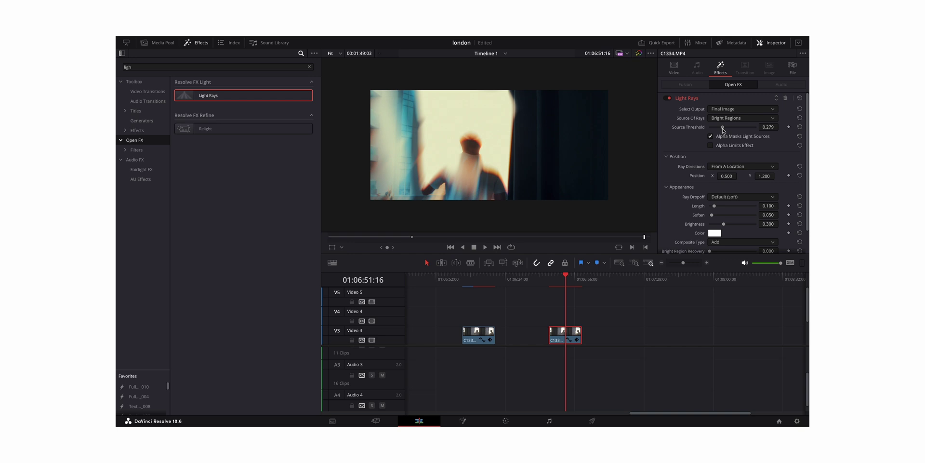
click(756, 166)
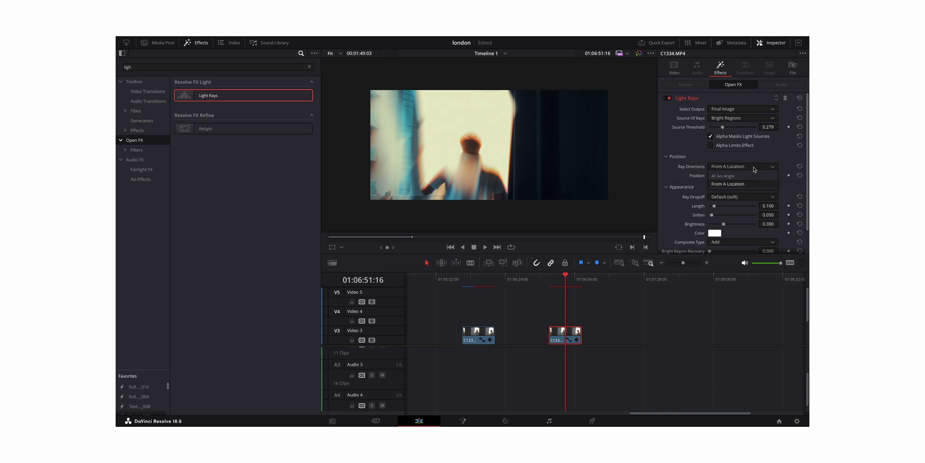
click(730, 176)
mouse_move(730, 175)
mouse_down()
mouse_move(753, 176)
mouse_move(739, 175)
mouse_up()
drag(715, 207, 756, 206)
drag(723, 223, 713, 225)
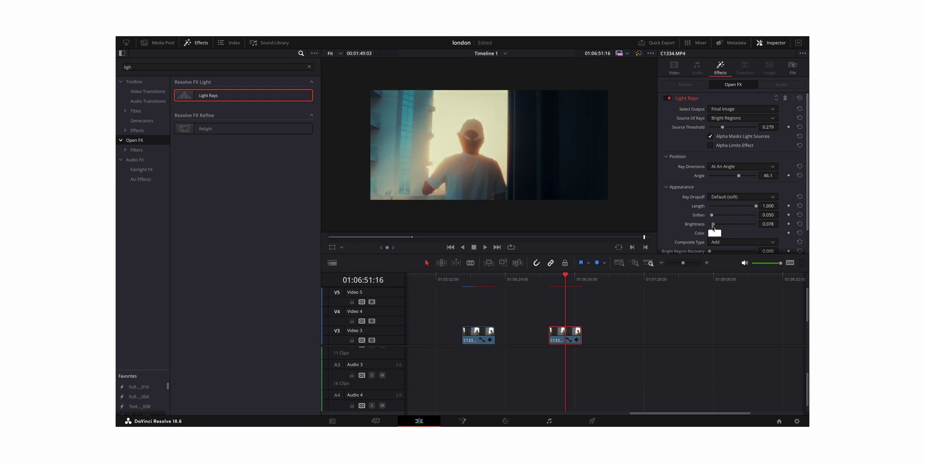
click(716, 234)
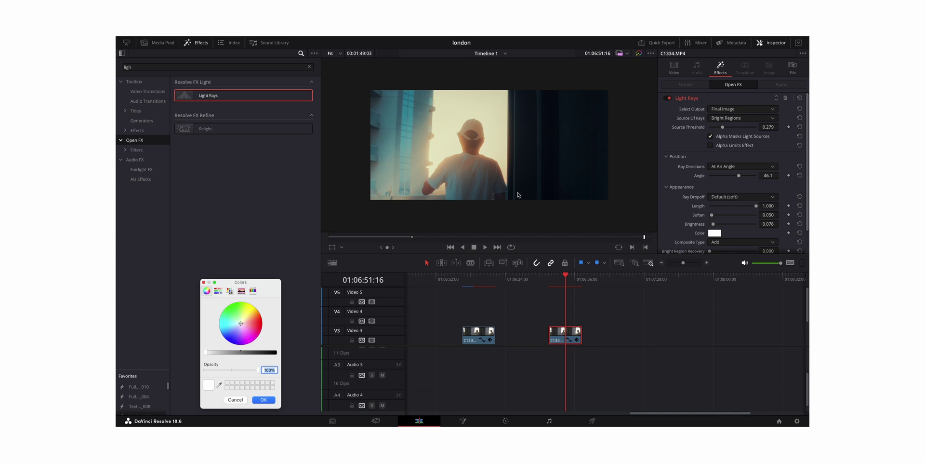
drag(241, 324, 248, 318)
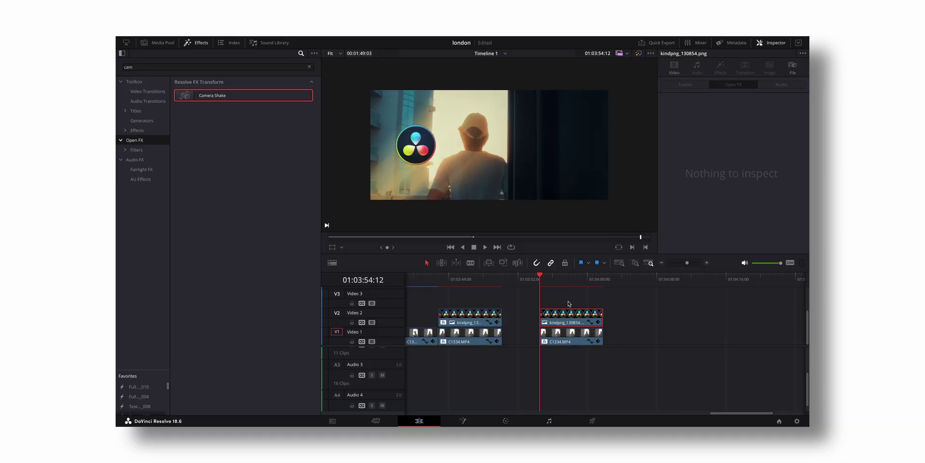
Apply Camera Shake to the logo on Video 2 and reduce its Speed Scale to 0.155
click(145, 67)
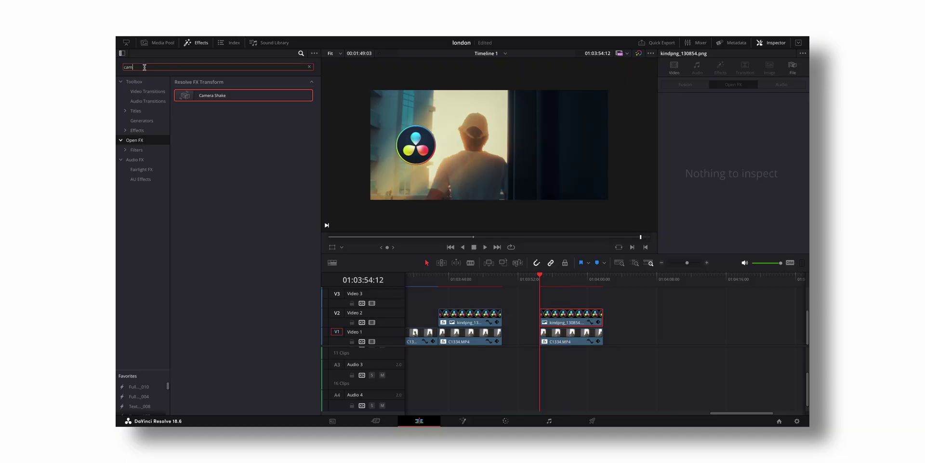
drag(205, 99, 564, 323)
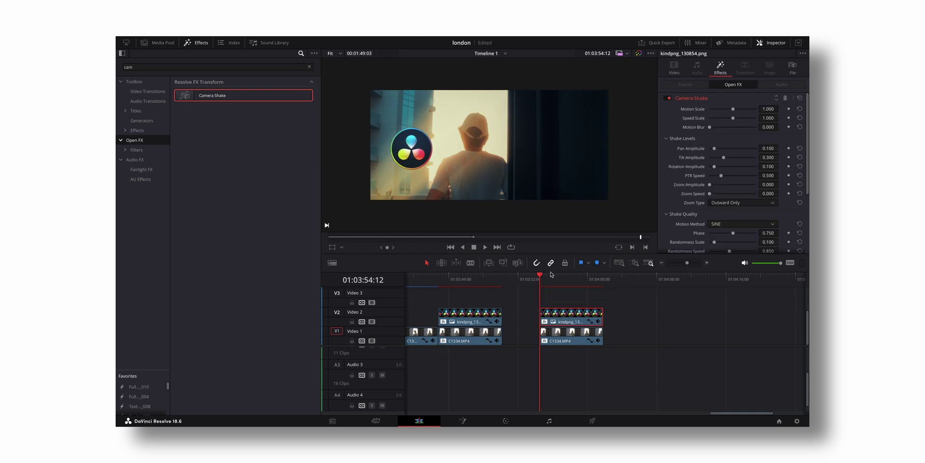
key(space)
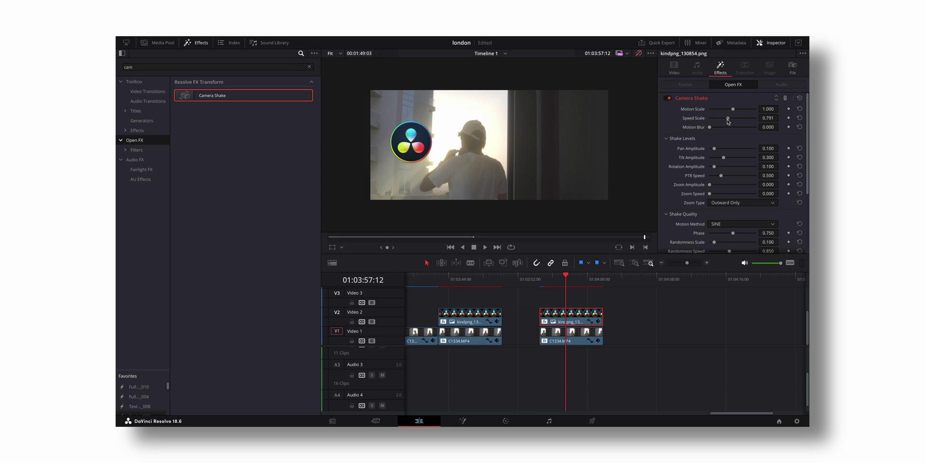
drag(727, 119, 713, 121)
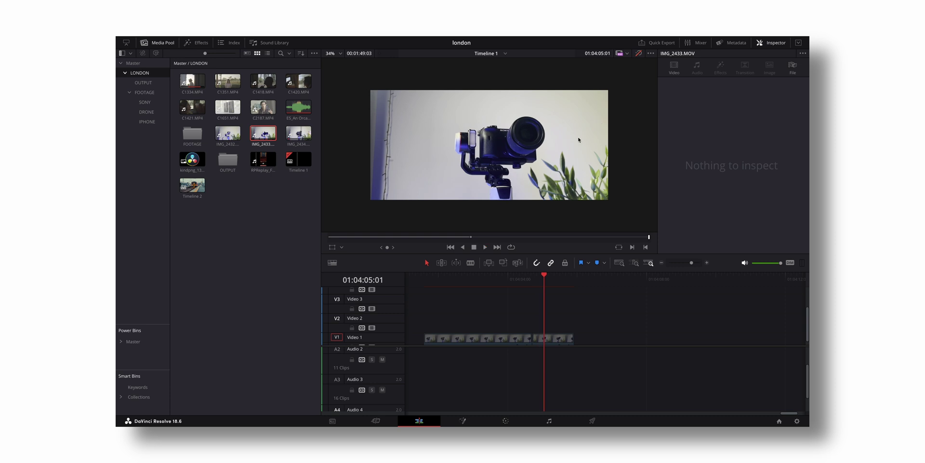
Search for Smooth Cut and place it on the edit point between the Video 1 clips
click(501, 279)
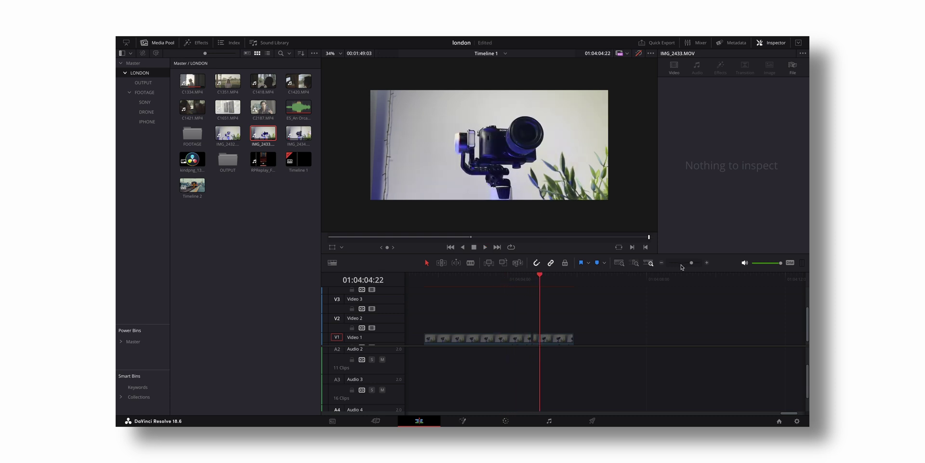
click(708, 262)
mouse_move(189, 47)
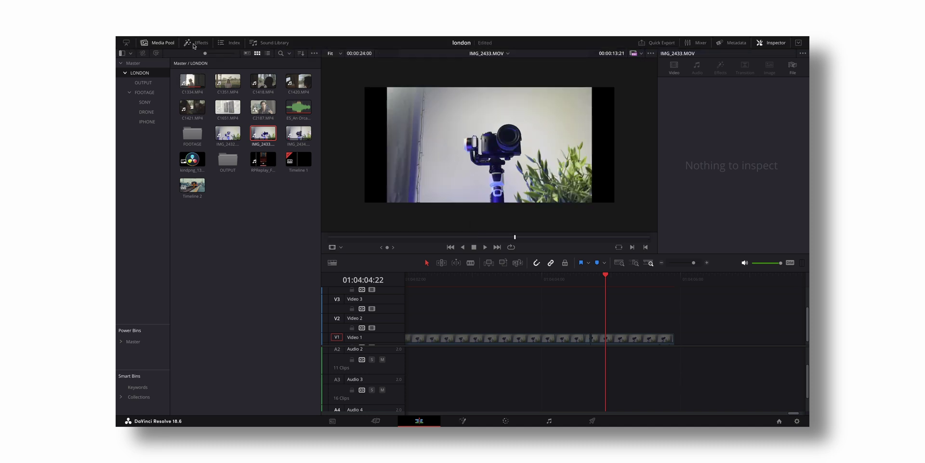
click(193, 46)
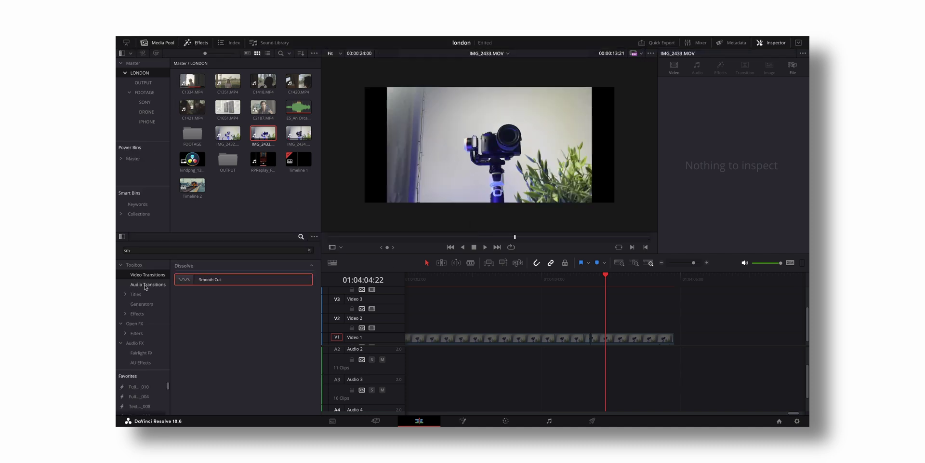
click(287, 249)
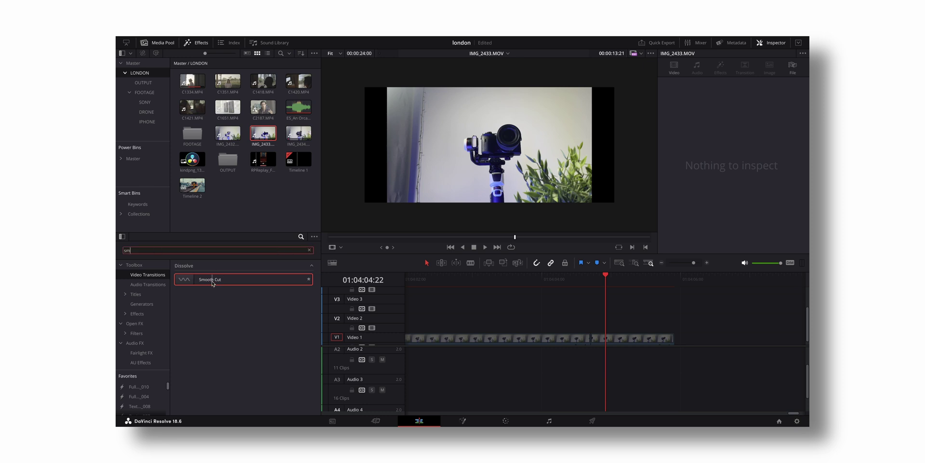
drag(212, 283, 594, 342)
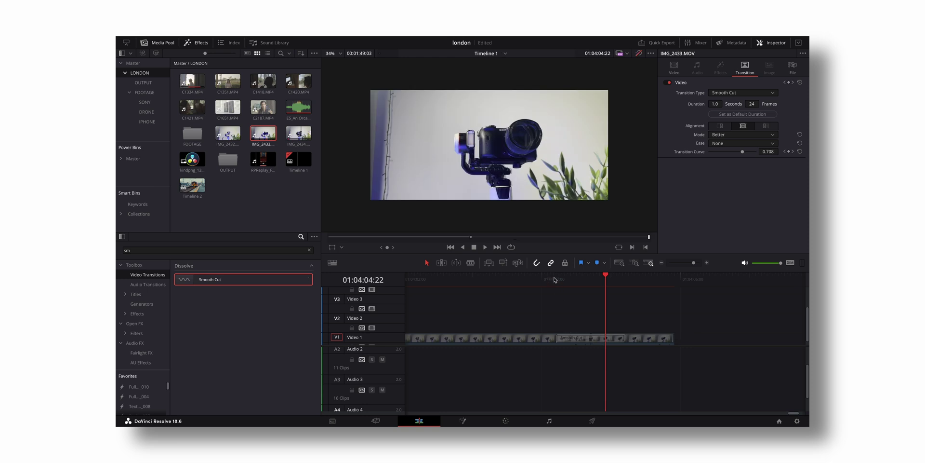
Shorten the Smooth Cut to 0.5 seconds (12 frames) and play it back to review
click(555, 280)
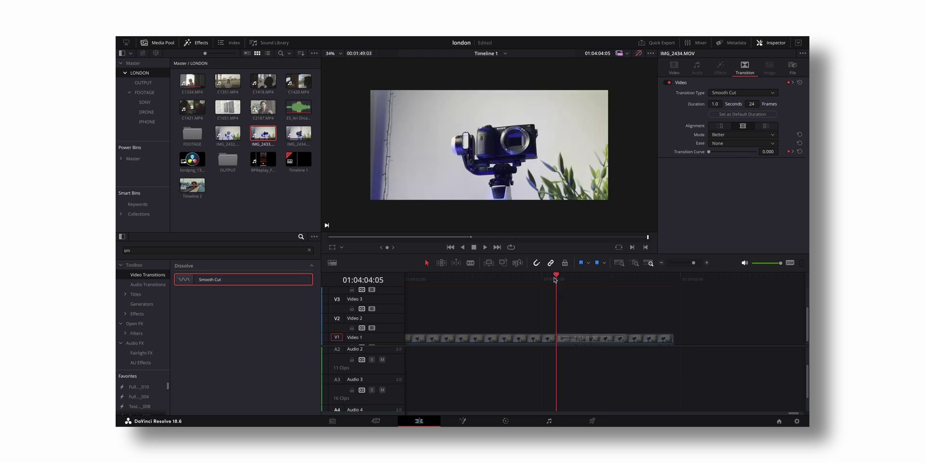
key(space)
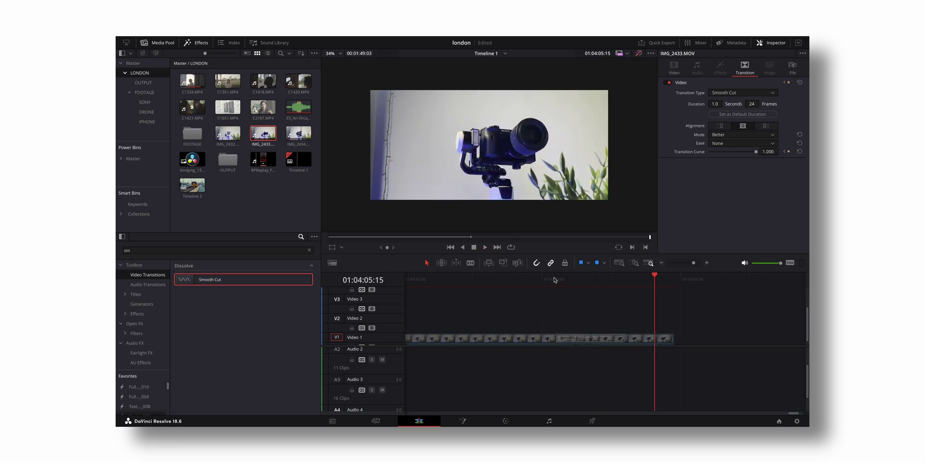
drag(626, 340, 605, 340)
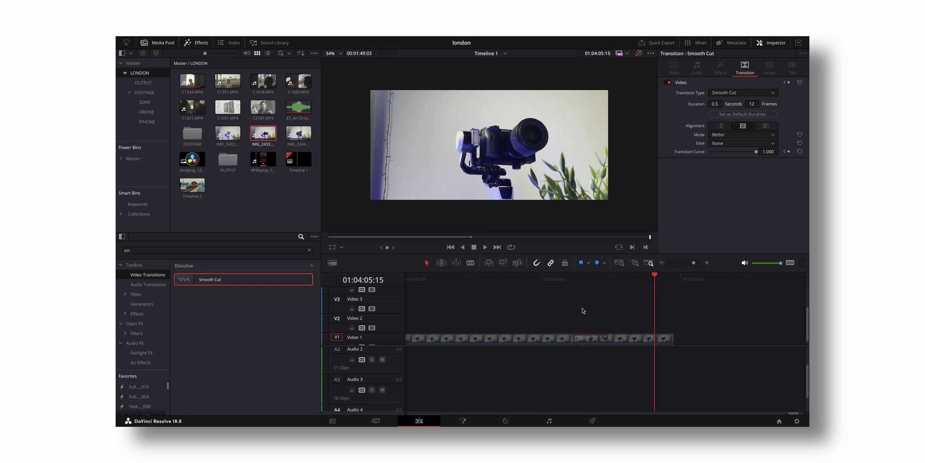
click(531, 278)
key(space)
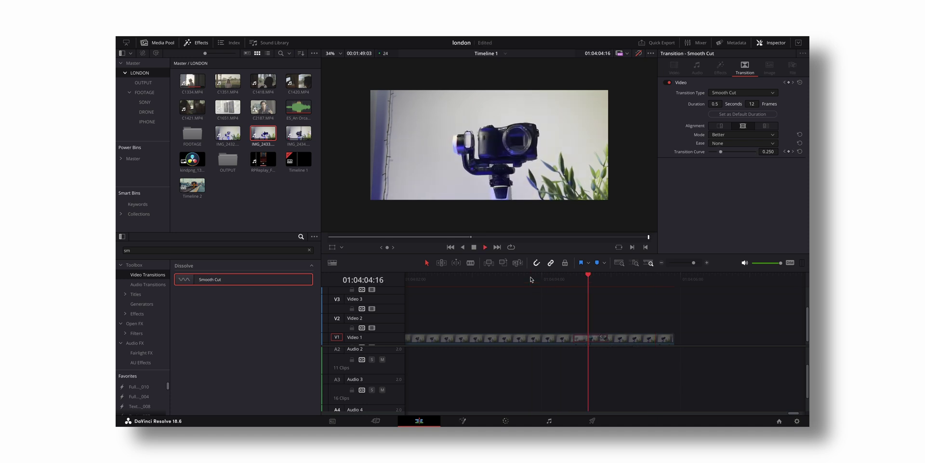